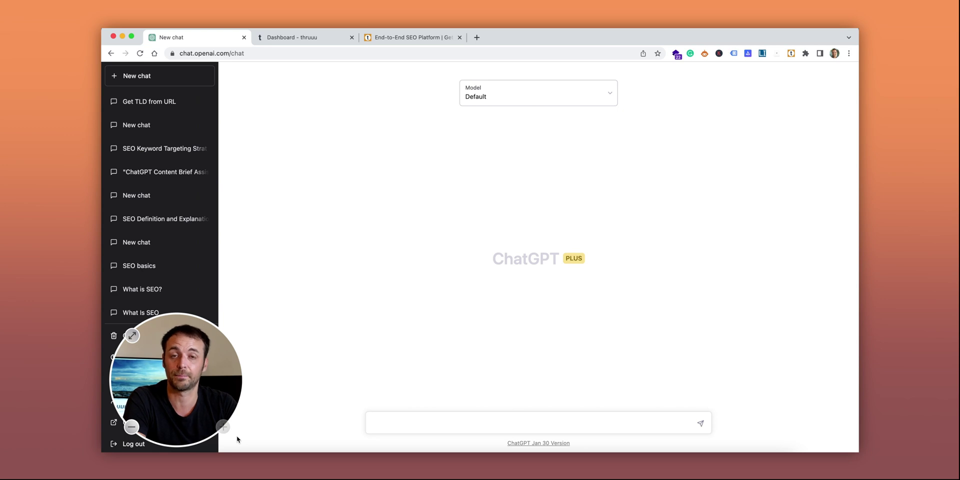
Open the Chrome Web Store listing for the free ChatGPT Content Brief Assistant extension from the thruuu website.
click(308, 40)
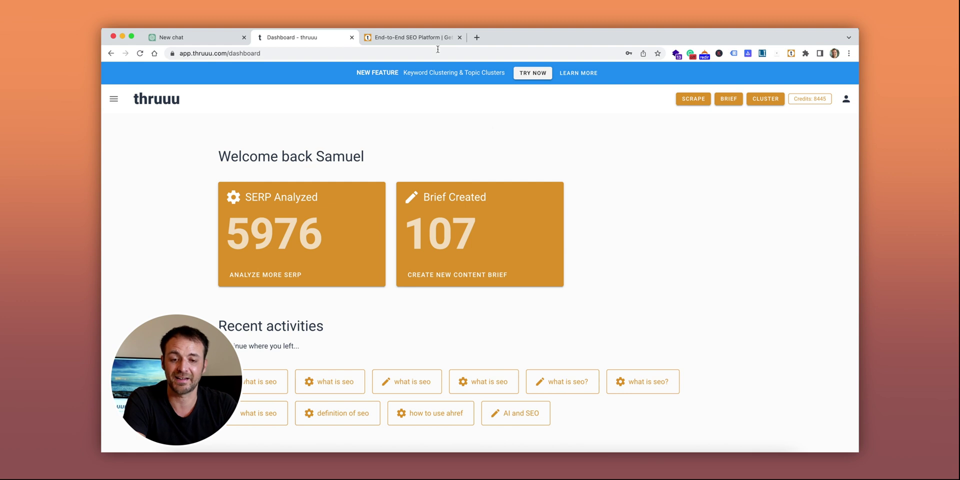
click(416, 38)
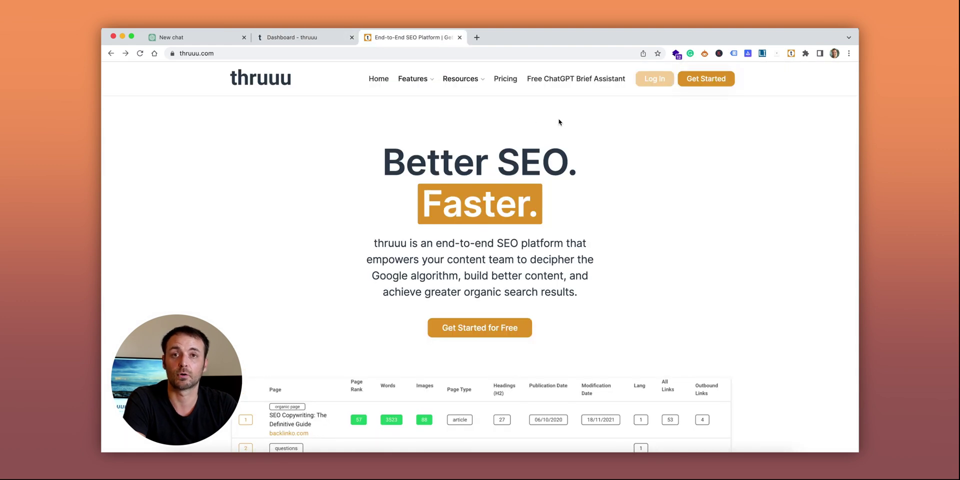
click(574, 78)
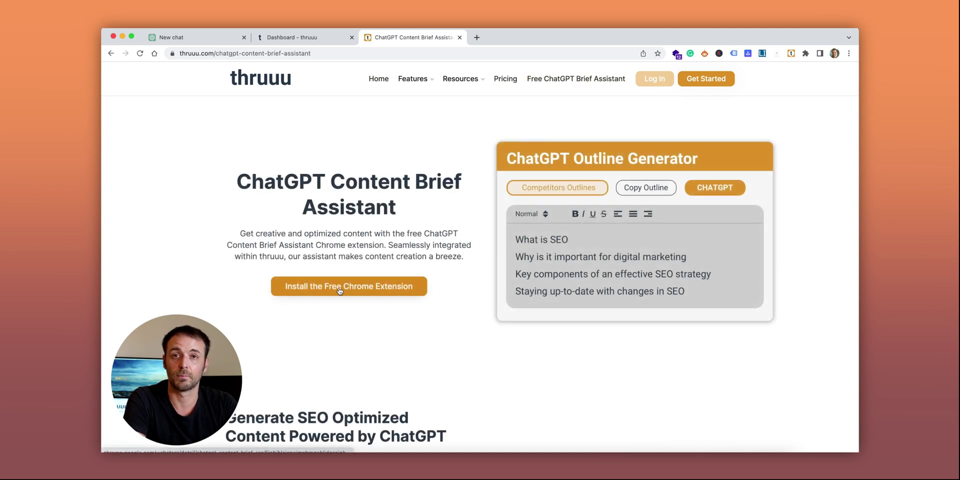
click(340, 291)
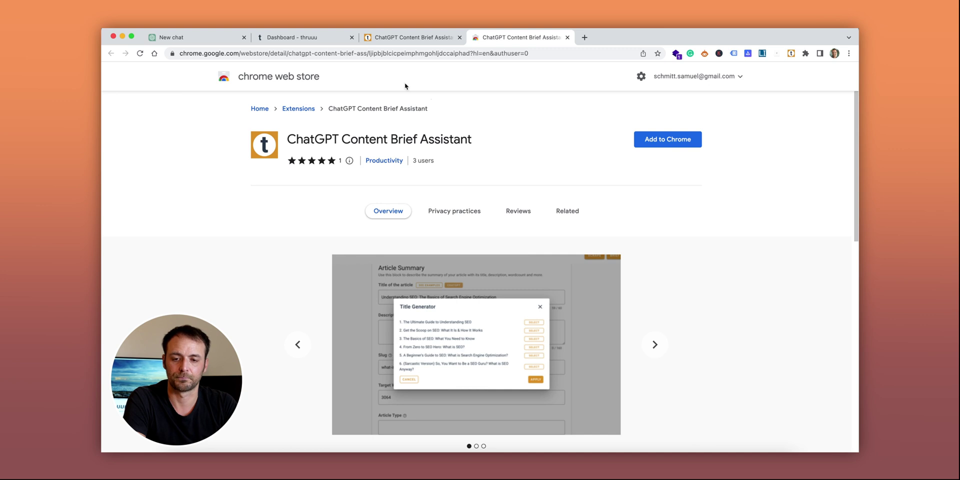
Return to the thruuu dashboard and create a content brief for the main topic "what is seo" with the preset search settings.
click(308, 42)
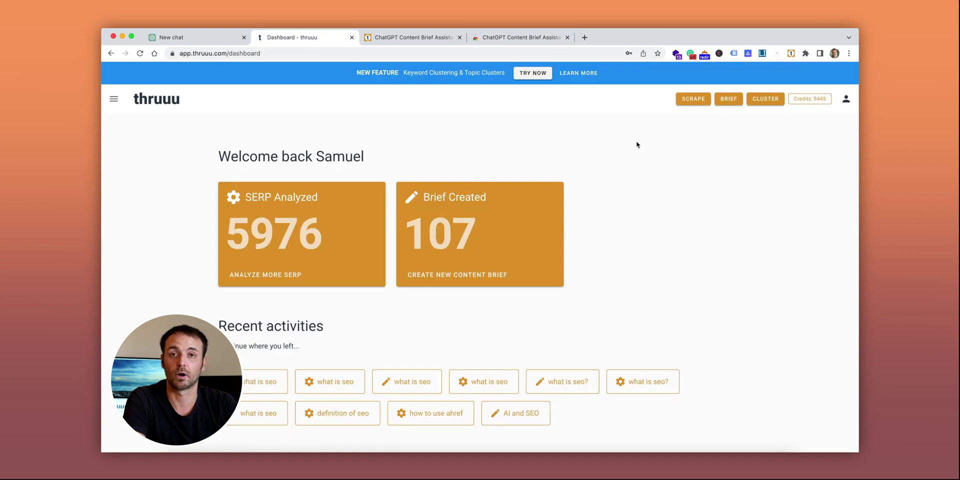
click(728, 99)
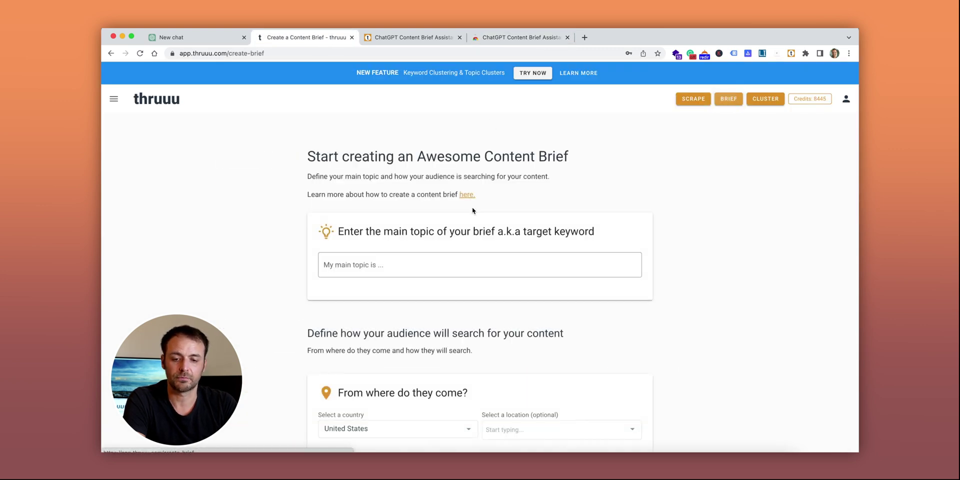
click(376, 265)
text(what is seo)
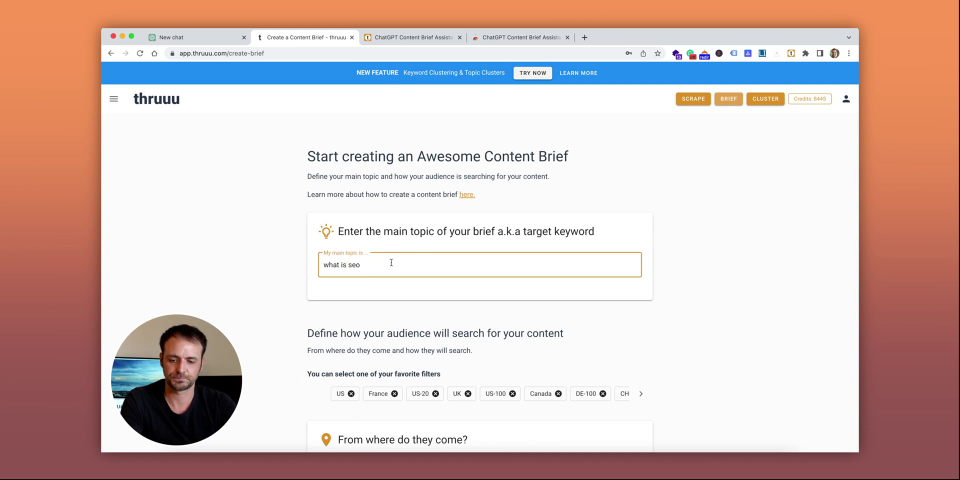
scroll(391, 262, down, 6)
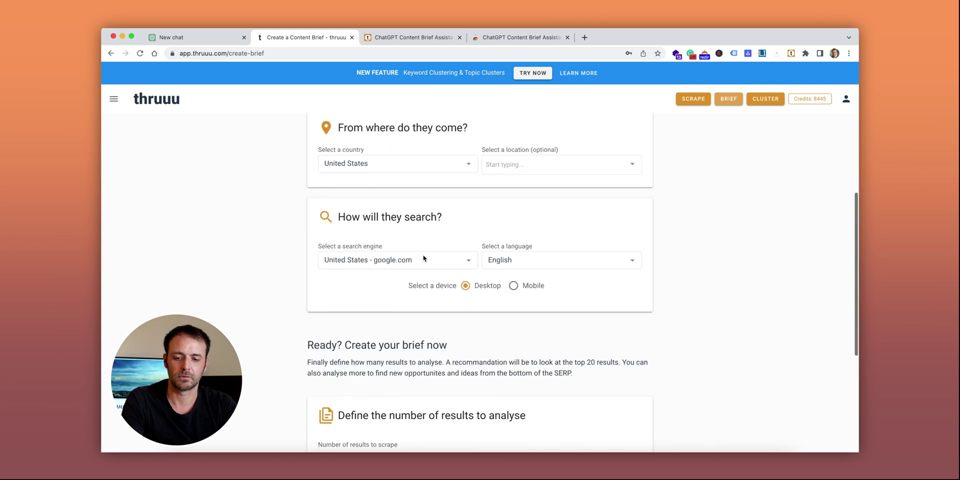
scroll(423, 258, down, 4)
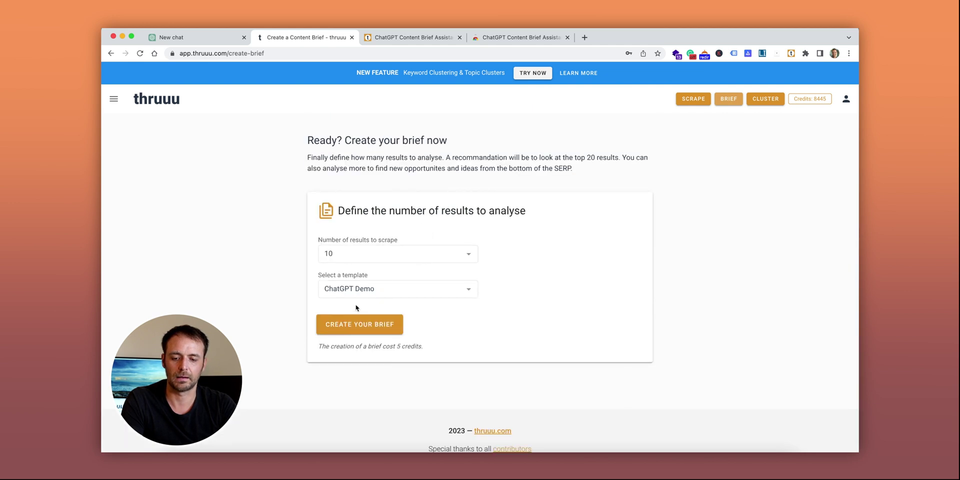
click(359, 331)
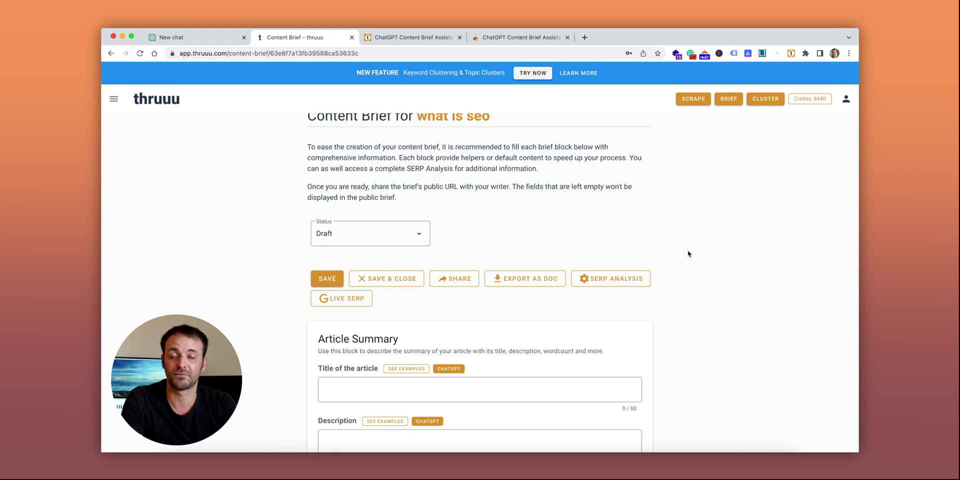
Generate article titles with ChatGPT and apply "SEO 101: Understanding Search Engine Optimization" as the brief's title.
scroll(634, 228, down, 4)
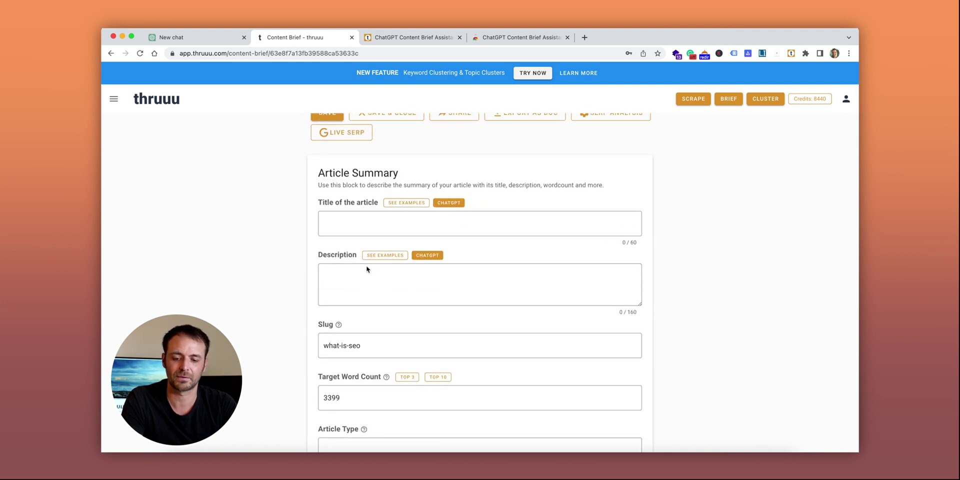
click(454, 204)
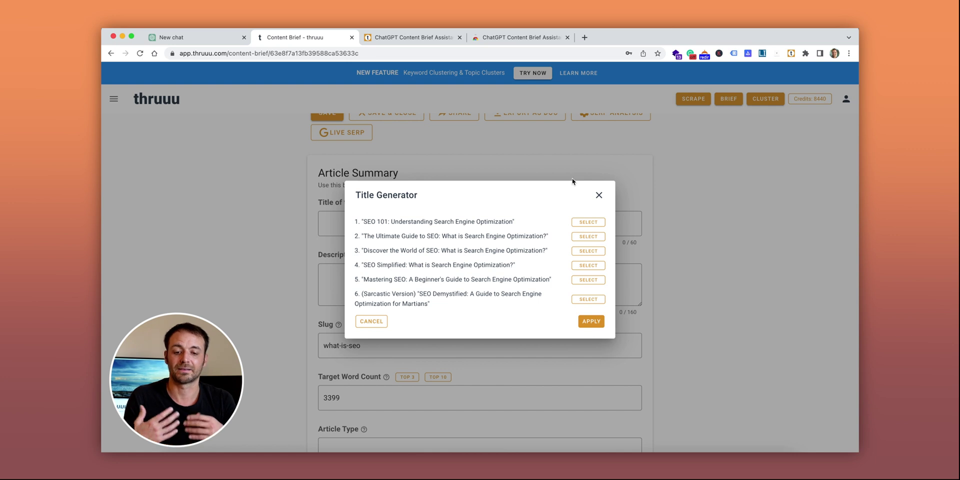
click(582, 222)
click(592, 321)
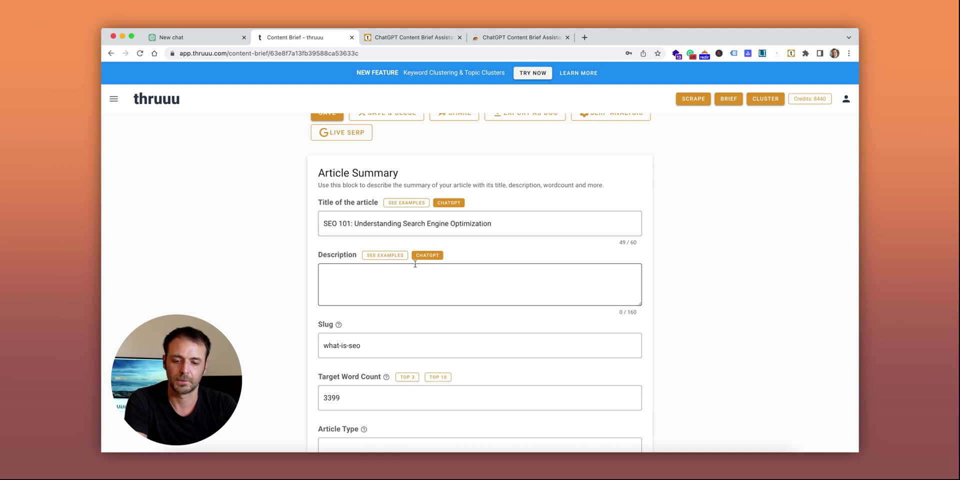
Examine the example titles of ranking pages and their keyword frequency, and return to the brief.
click(413, 204)
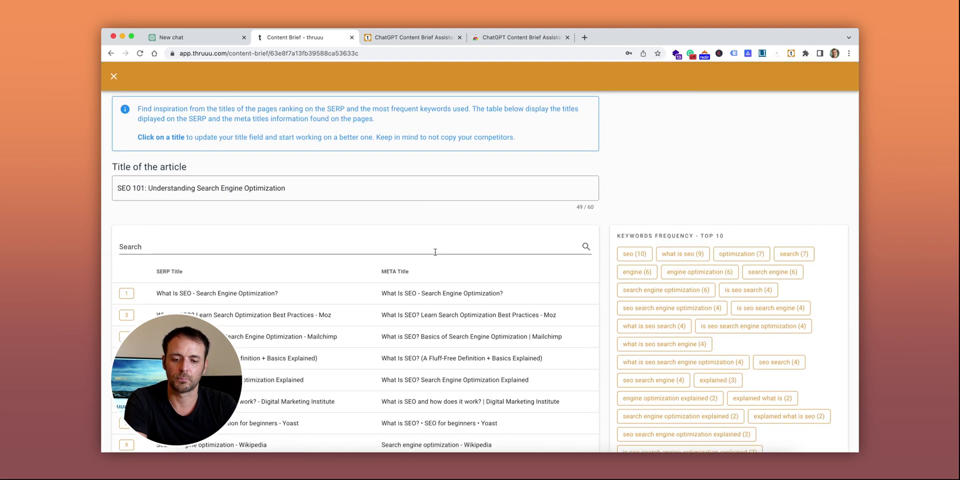
scroll(370, 248, down, 3)
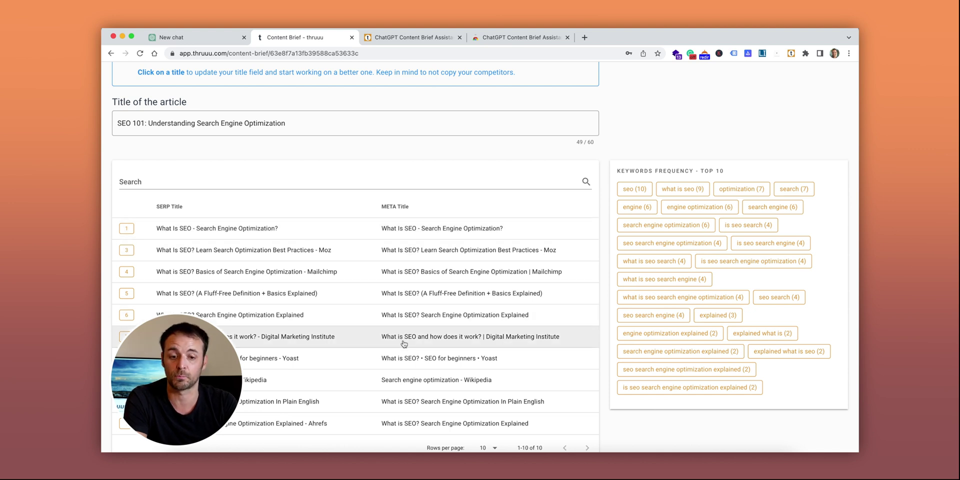
scroll(404, 343, up, 3)
click(115, 79)
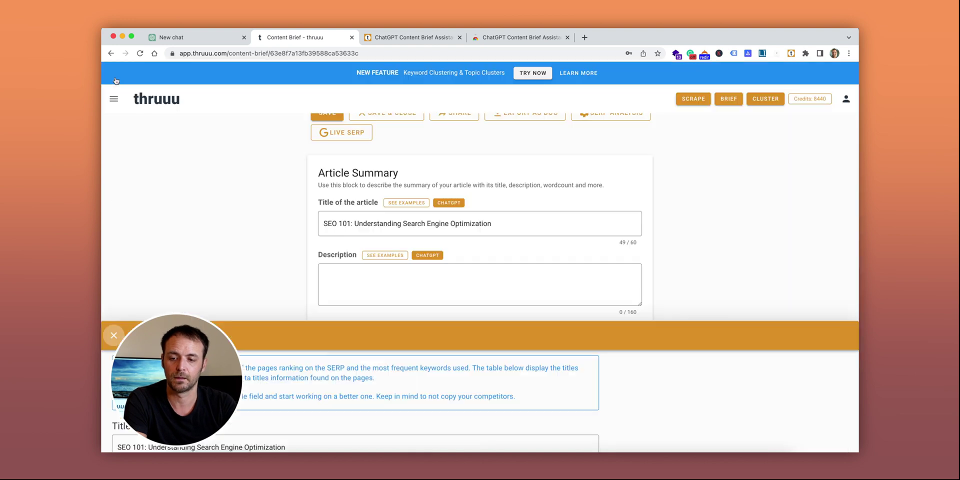
Generate descriptions with ChatGPT and apply "Discover the secrets of SEO and rank higher on search engines. Get your guide now!".
click(426, 255)
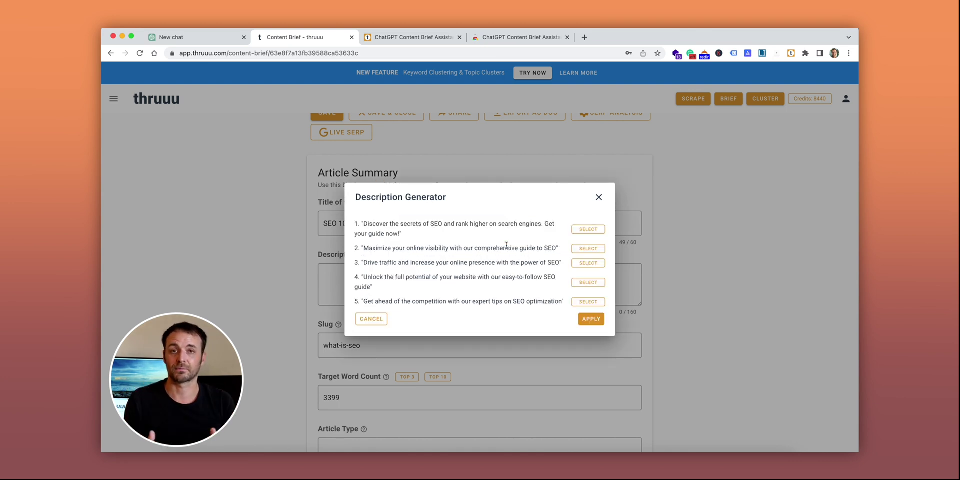
click(585, 229)
click(590, 319)
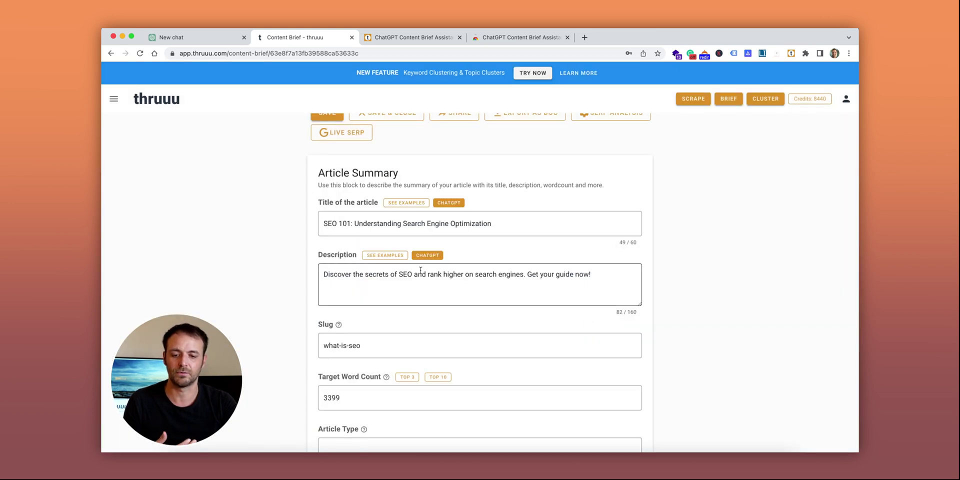
Examine the example descriptions of ranking pages and their most frequent keywords, and return to the brief.
click(385, 255)
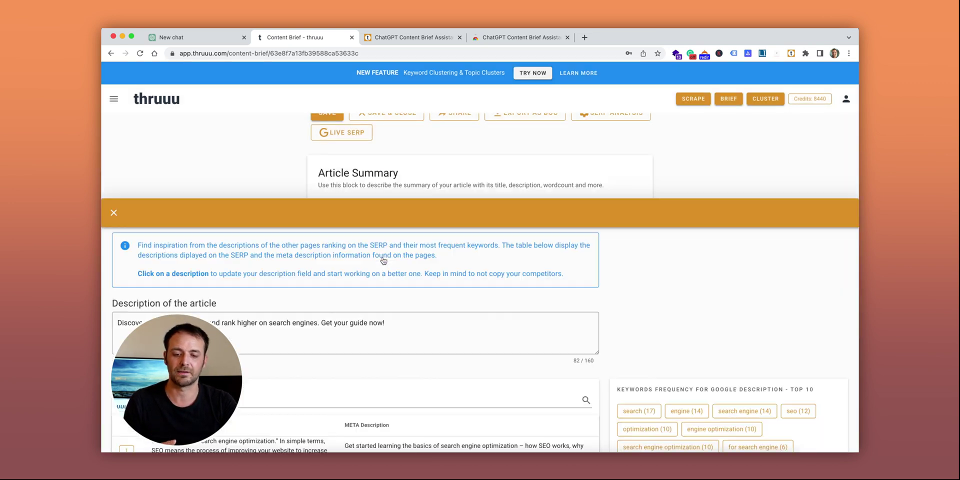
scroll(433, 268, down, 7)
scroll(433, 270, up, 4)
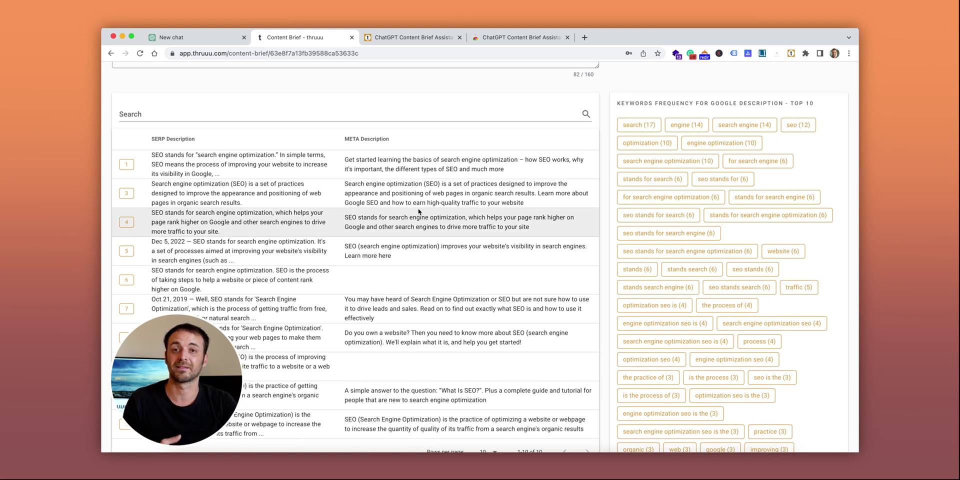
scroll(419, 211, up, 4)
click(116, 76)
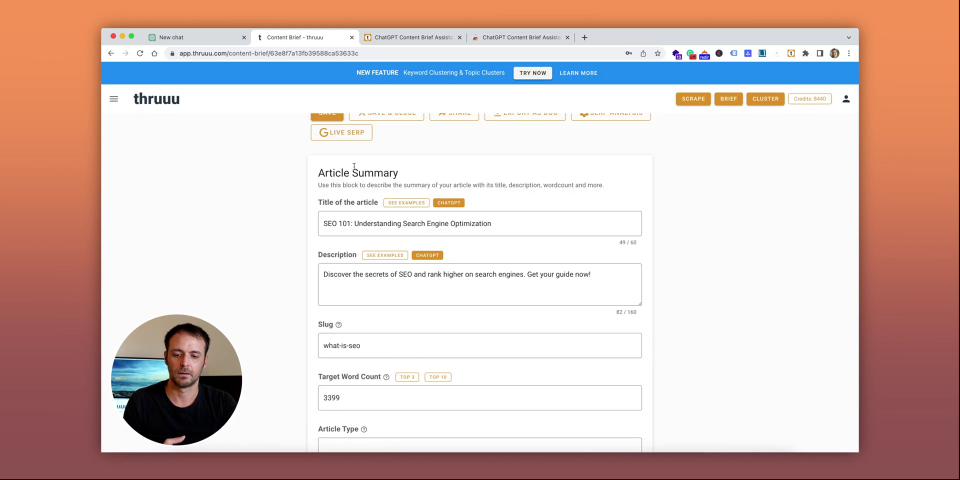
Generate an article outline with ChatGPT in the Outline block and apply it in place of the suggested headings.
scroll(476, 220, down, 7)
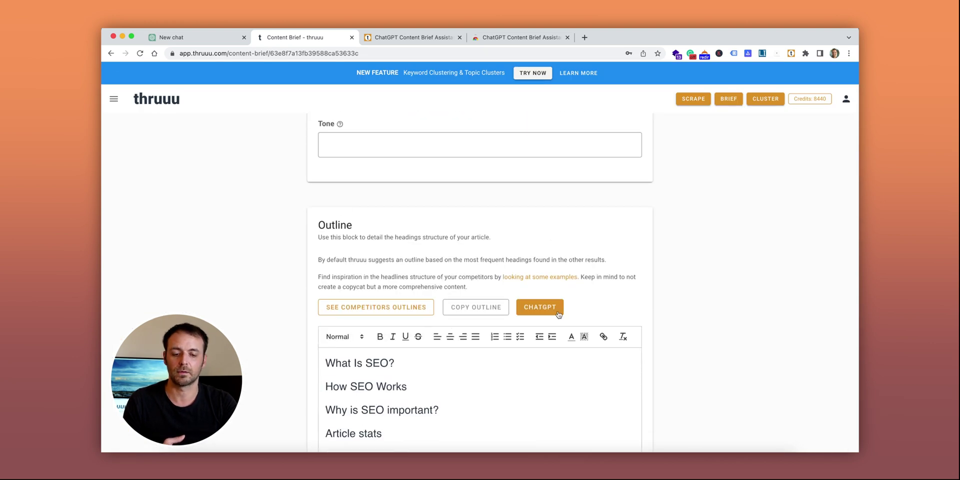
scroll(600, 294, down, 2)
scroll(600, 294, down, 2)
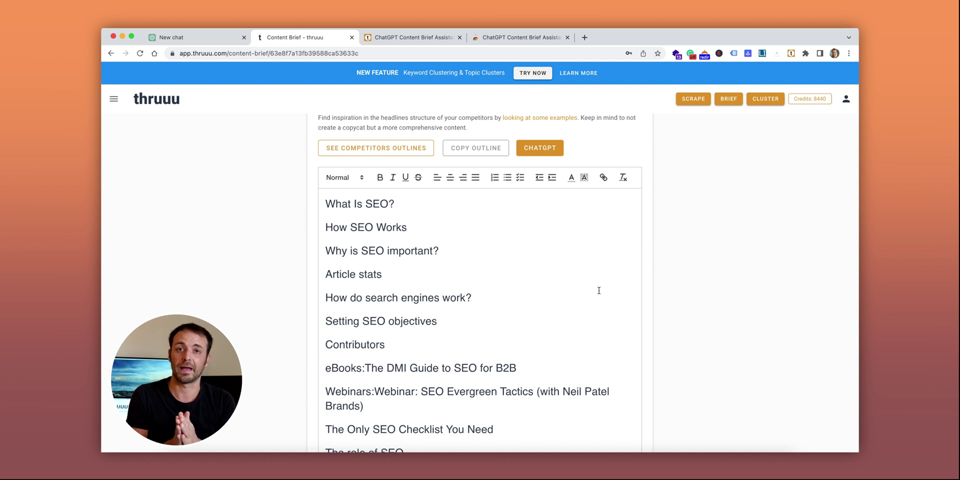
click(538, 149)
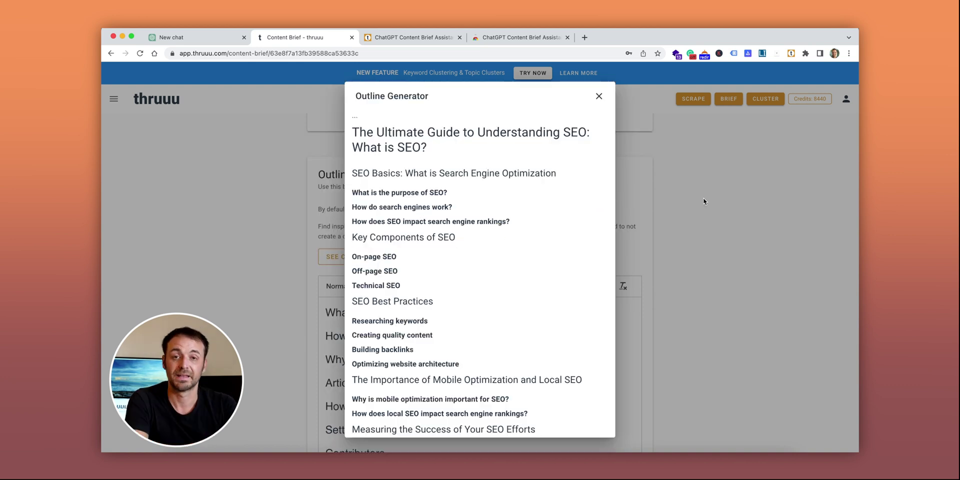
scroll(520, 279, down, 5)
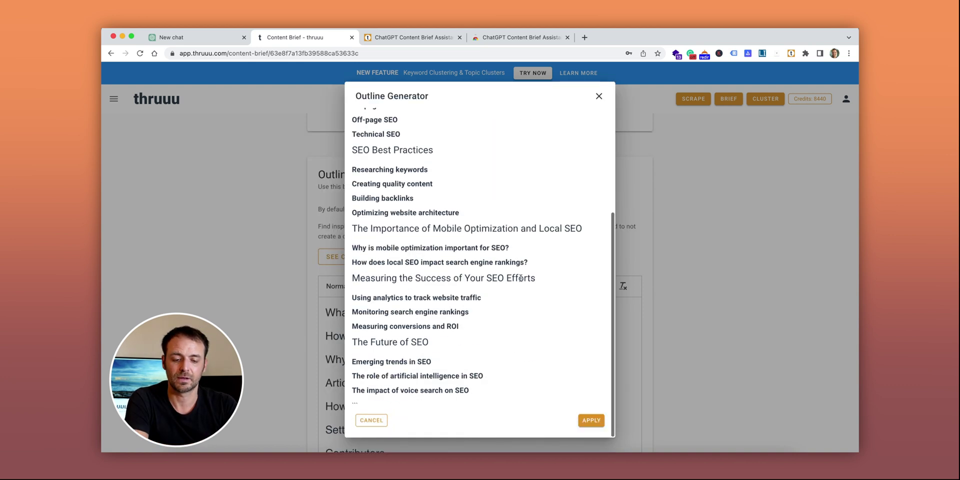
click(590, 420)
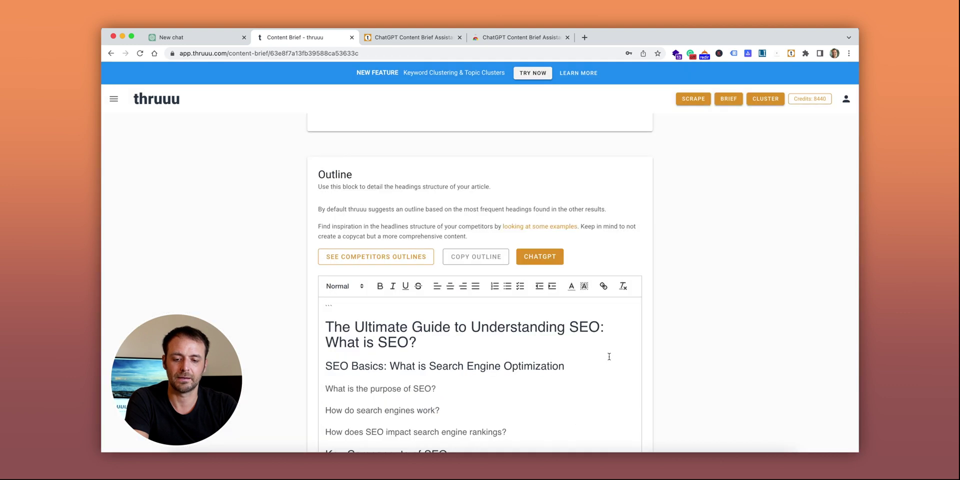
Review the generated outline beside the competitors' outlines, the most frequent headings and the most frequent questions.
scroll(609, 357, down, 4)
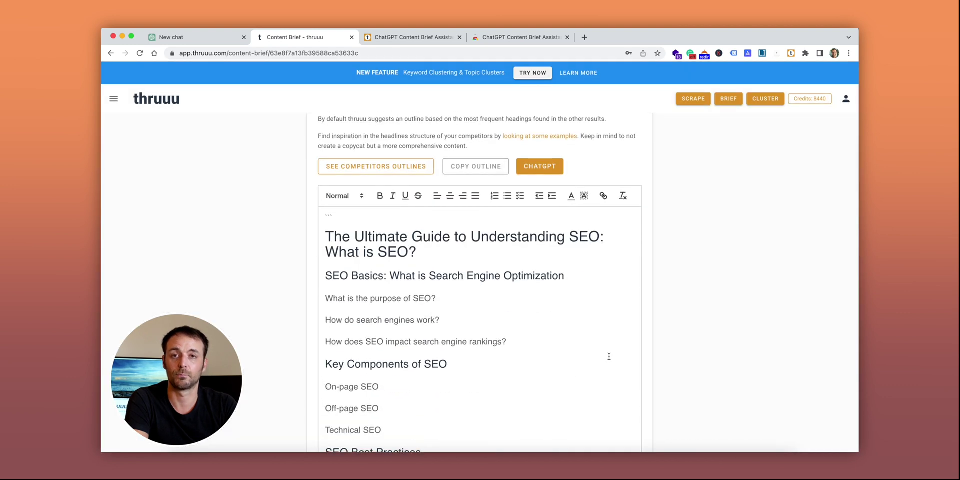
scroll(609, 356, down, 4)
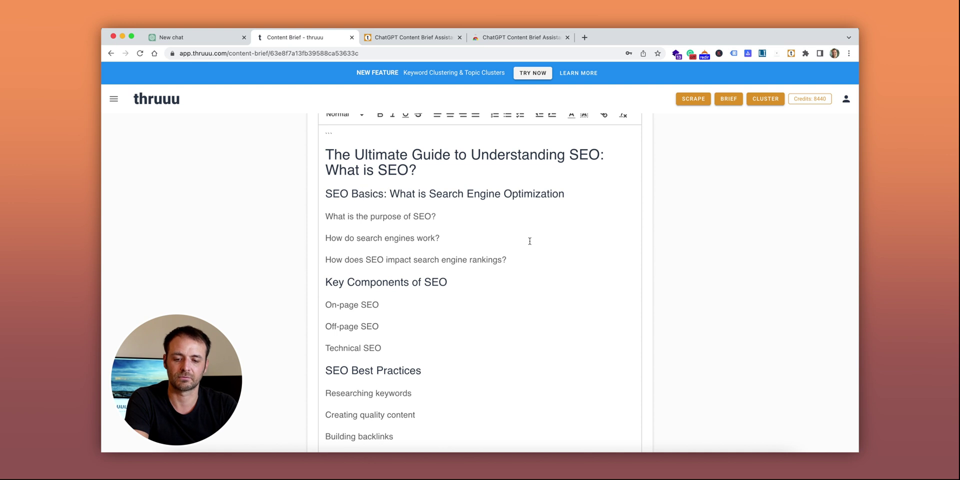
scroll(530, 241, down, 5)
scroll(530, 241, up, 6)
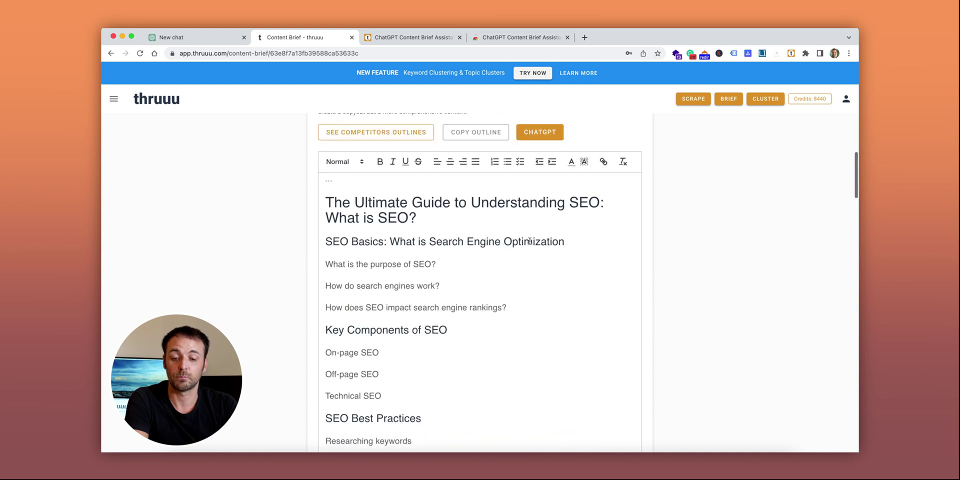
scroll(530, 241, up, 2)
click(400, 176)
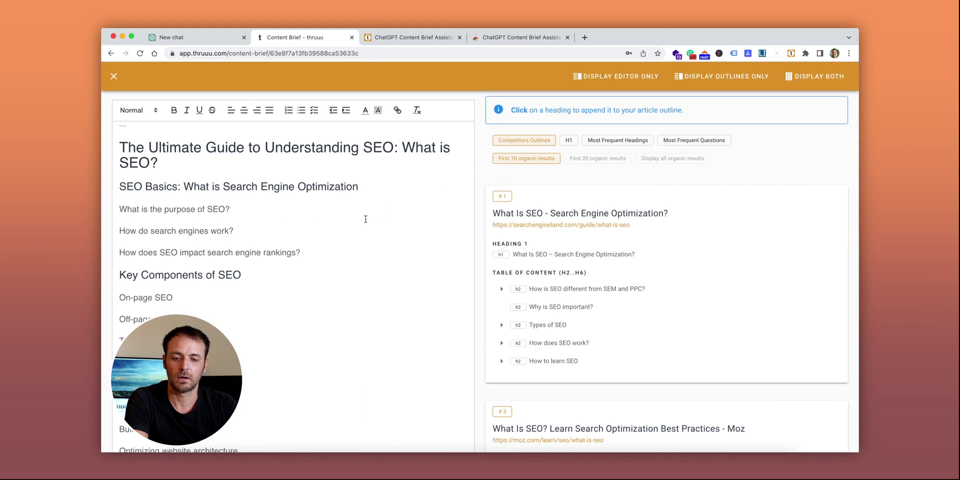
scroll(366, 218, down, 10)
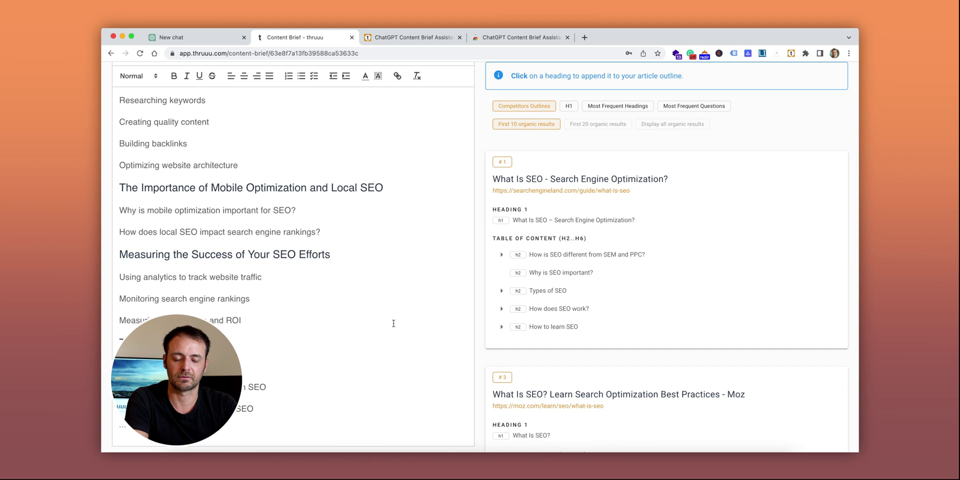
scroll(394, 324, up, 2)
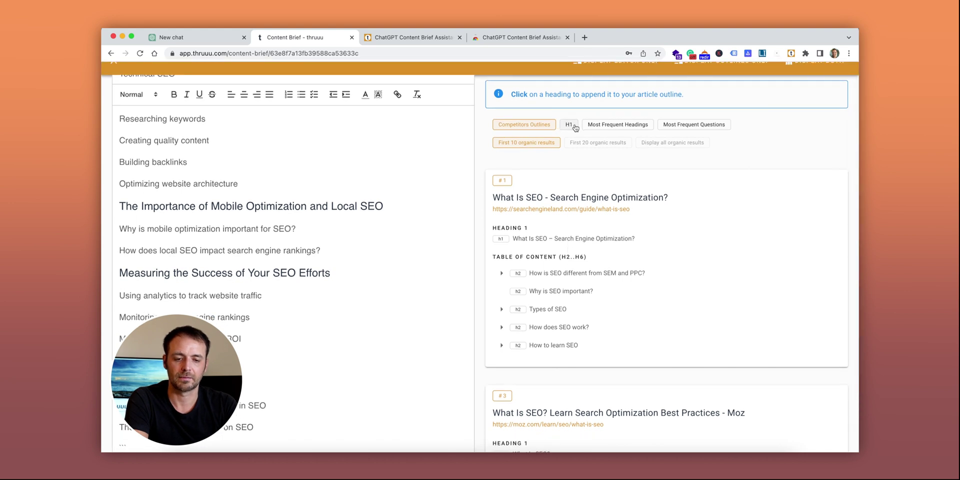
scroll(552, 231, down, 20)
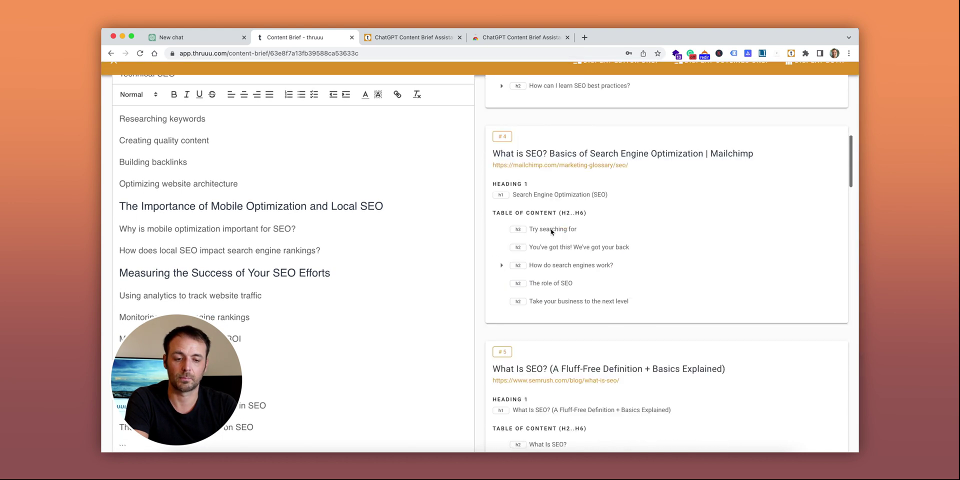
scroll(552, 231, down, 3)
scroll(552, 231, up, 20)
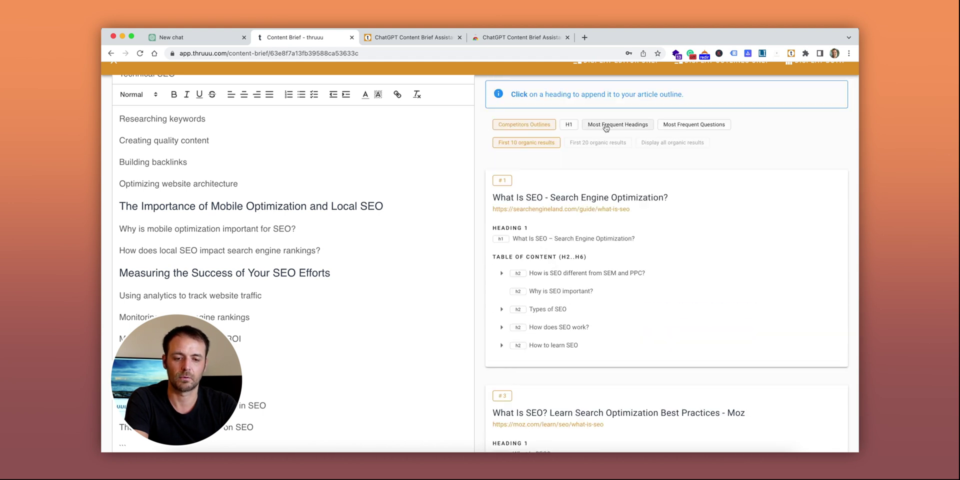
click(606, 126)
click(694, 125)
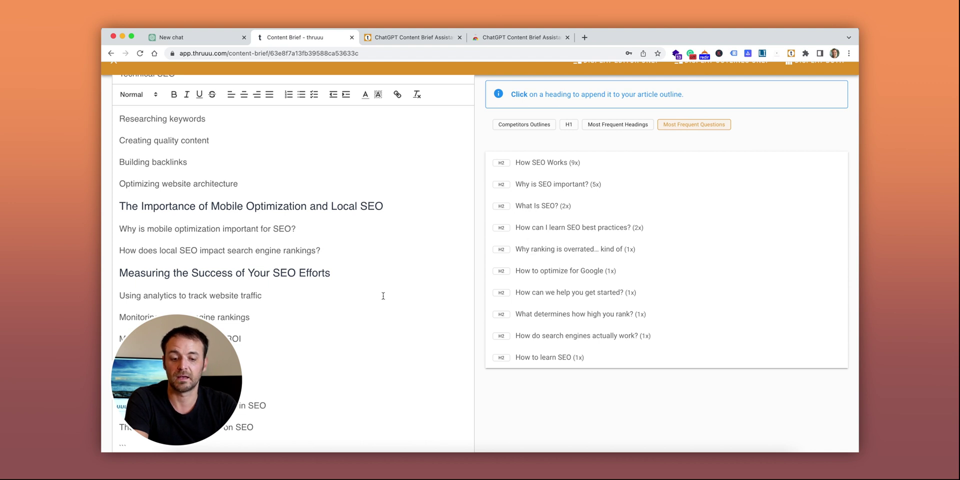
Check the whole generated outline from start to end and close the competitors' outlines view to return to the brief.
scroll(383, 295, down, 3)
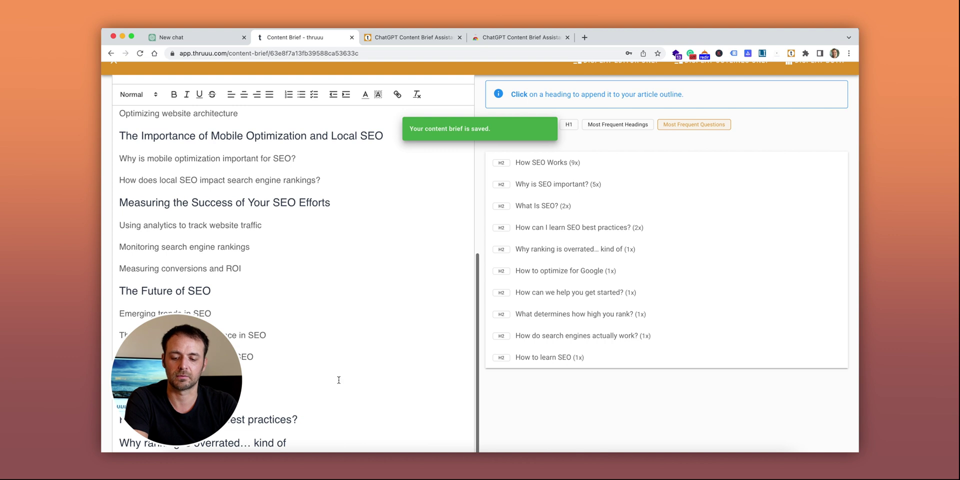
scroll(247, 237, up, 6)
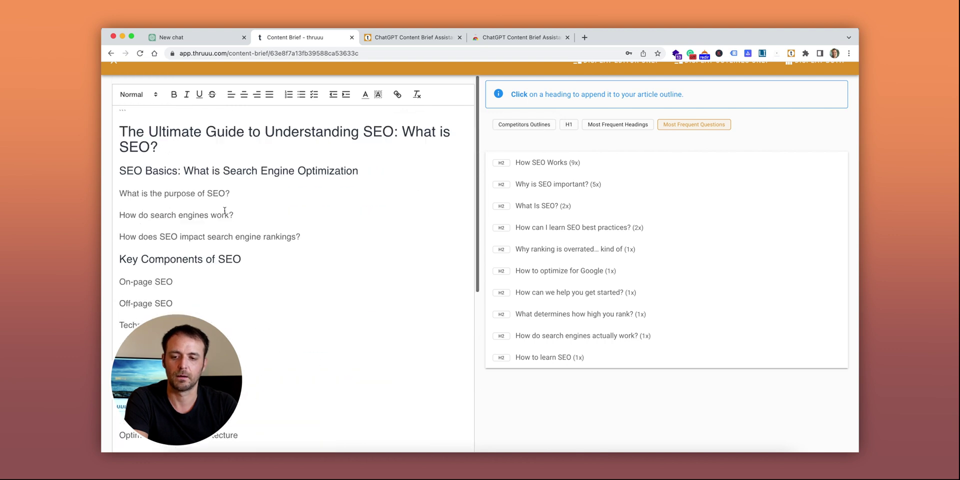
scroll(224, 211, up, 1)
click(115, 80)
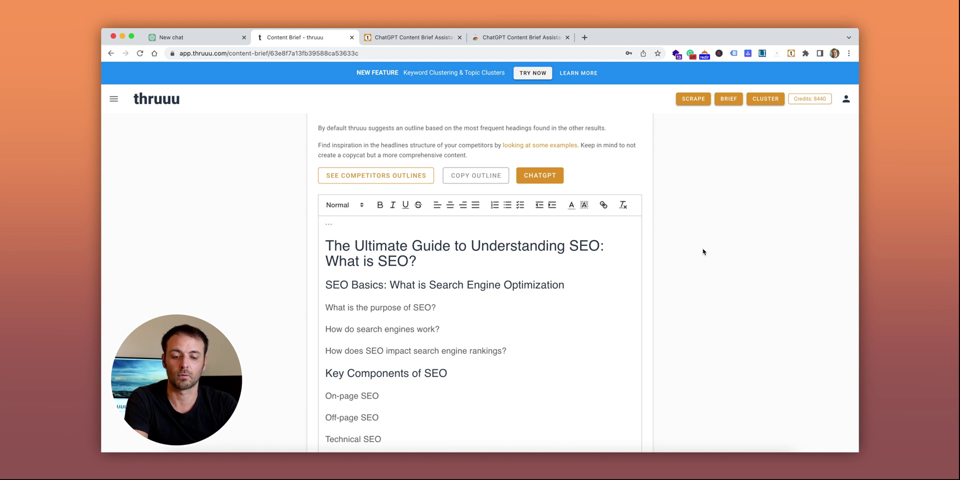
Examine the brief's remaining blocks: most frequent questions, top topics, SERP insights, competitors analysis and related search.
scroll(703, 251, down, 15)
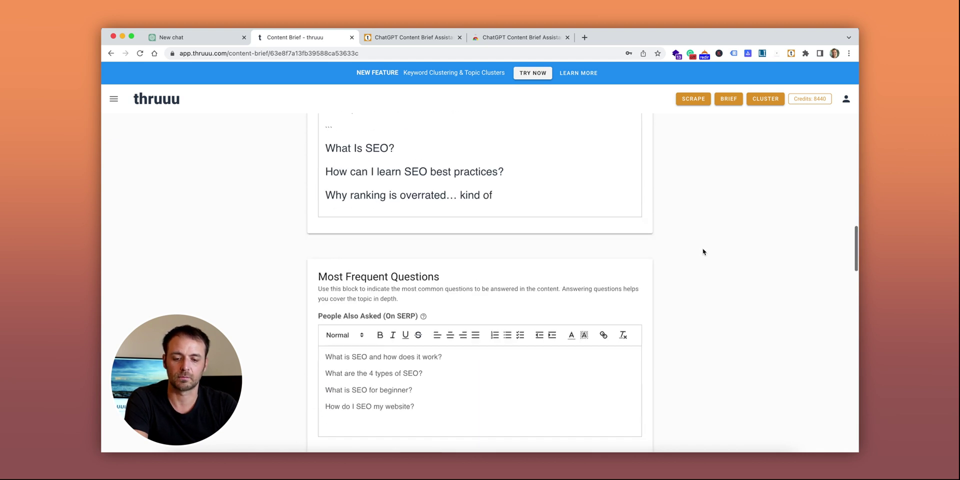
scroll(703, 251, down, 3)
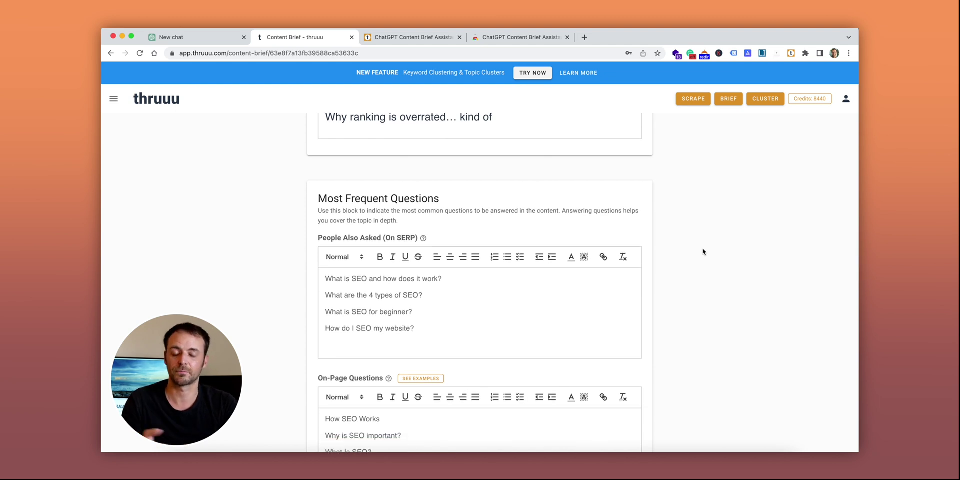
scroll(650, 230, down, 1)
scroll(641, 235, down, 10)
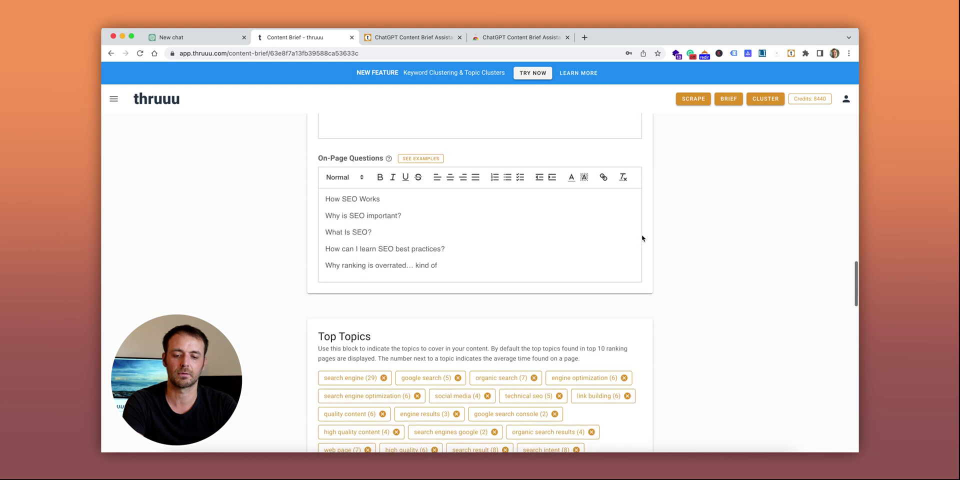
scroll(675, 318, down, 8)
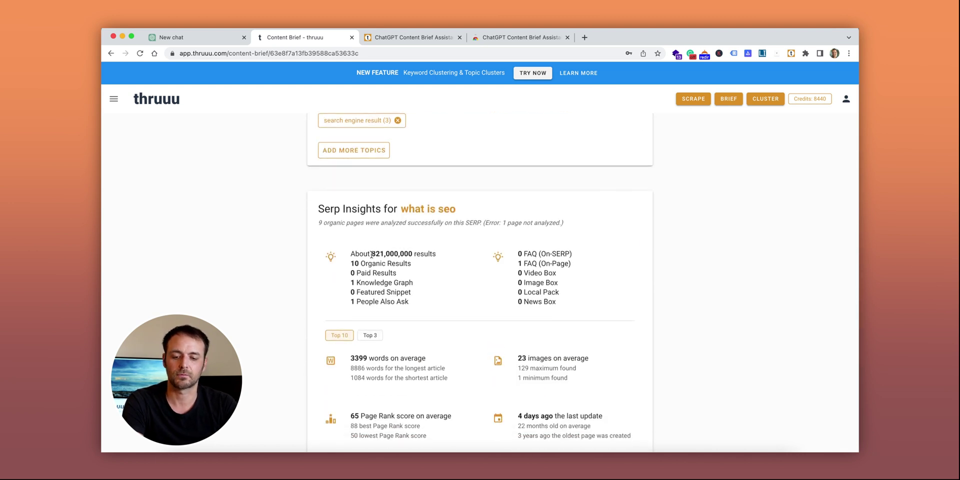
scroll(564, 289, down, 2)
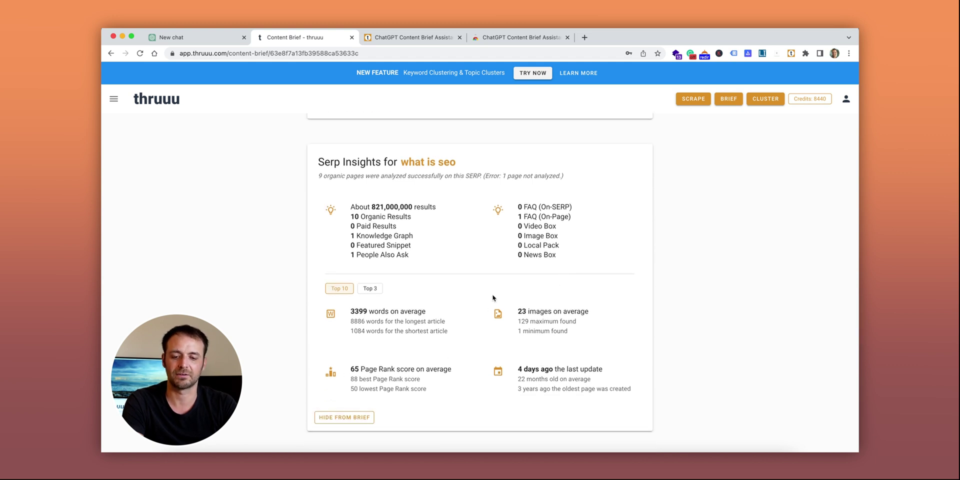
scroll(662, 248, down, 10)
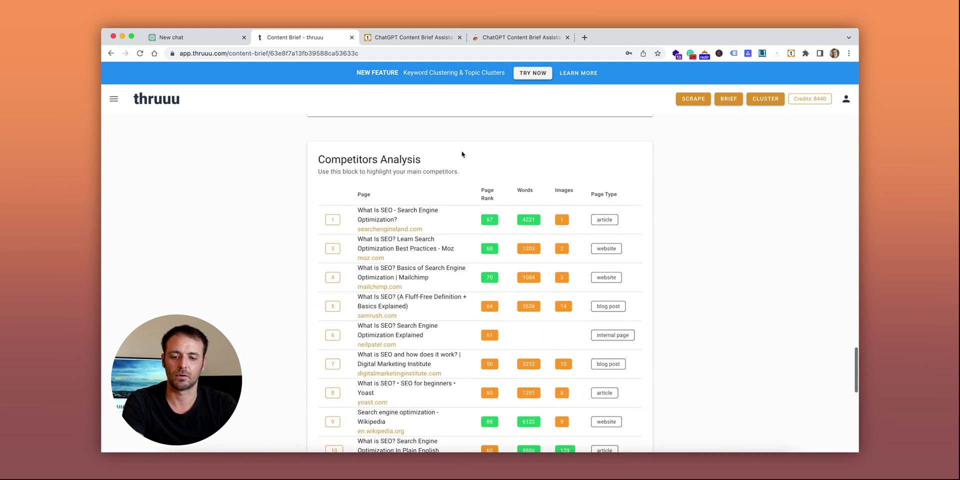
scroll(687, 205, down, 10)
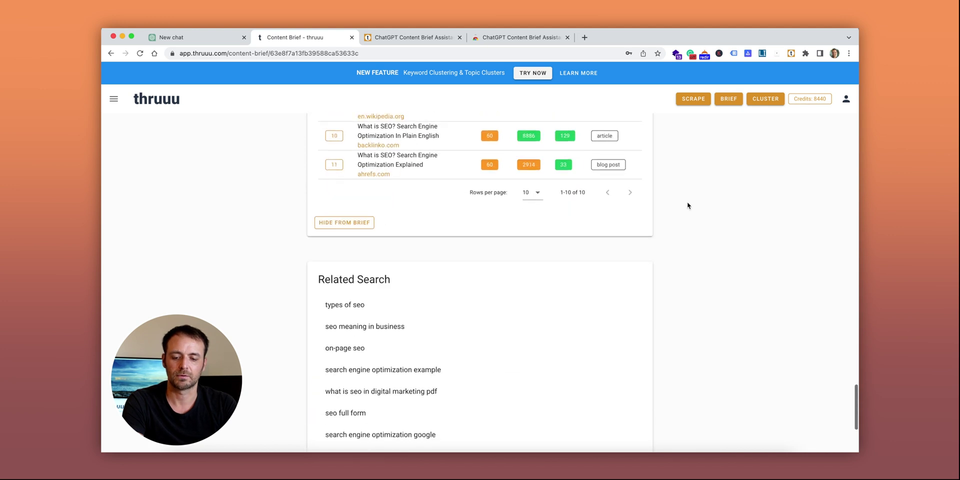
Share the content brief by copying its share link, and open the shared brief in a new browser tab.
scroll(686, 205, down, 5)
click(450, 351)
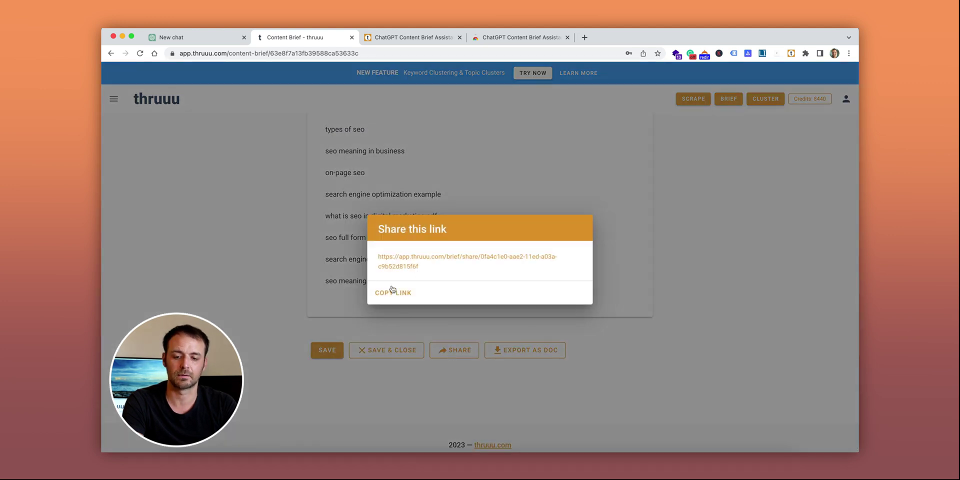
click(394, 289)
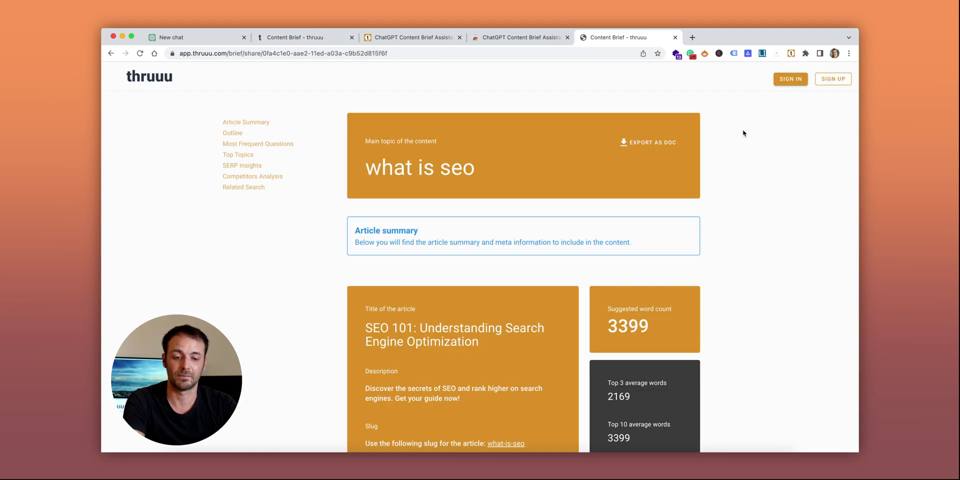
Review the shared brief from the article summary and outline through the questions and topics to the related searches.
scroll(743, 133, down, 5)
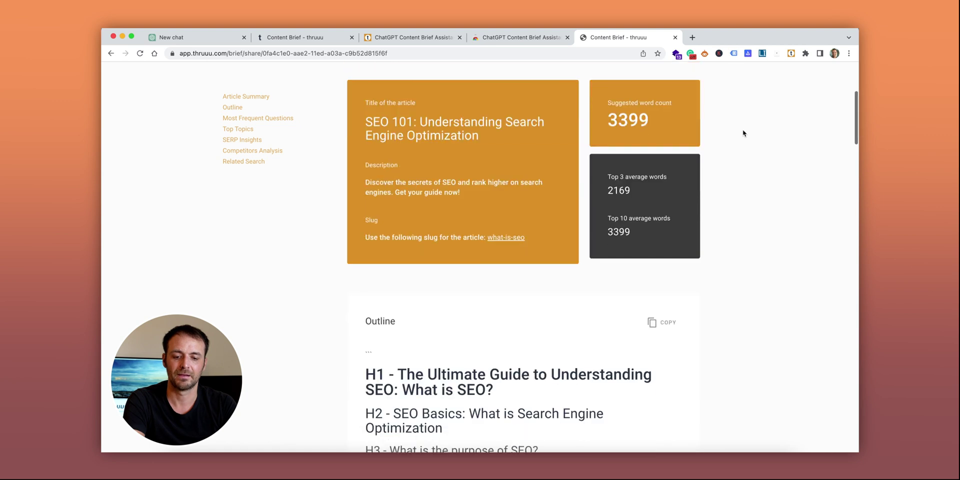
scroll(743, 133, down, 8)
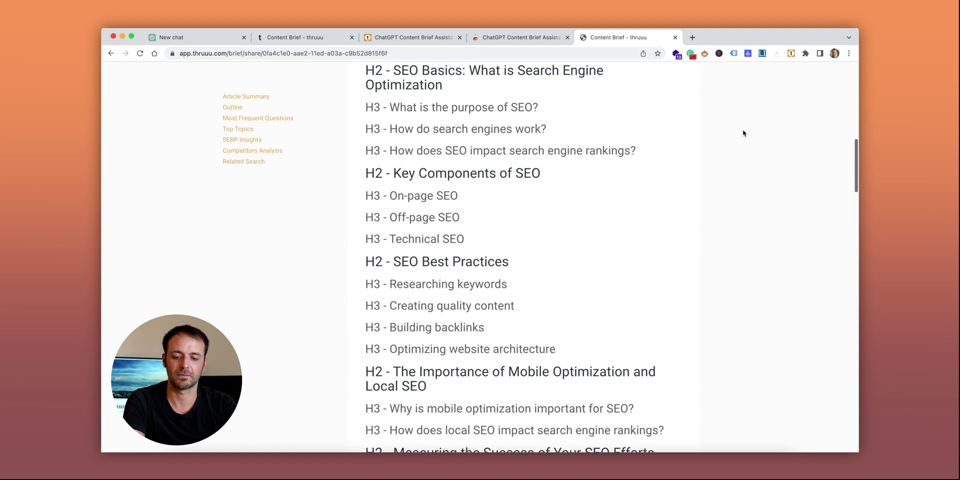
scroll(743, 133, down, 14)
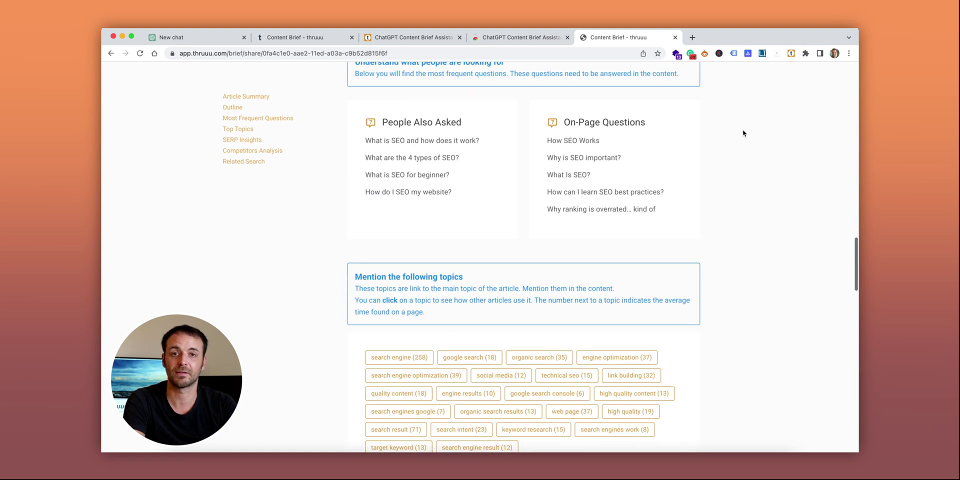
scroll(743, 133, down, 20)
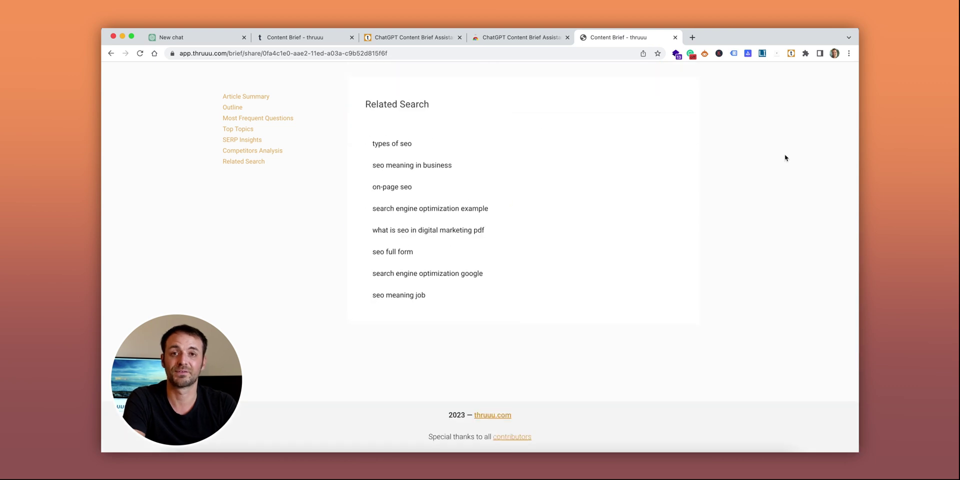